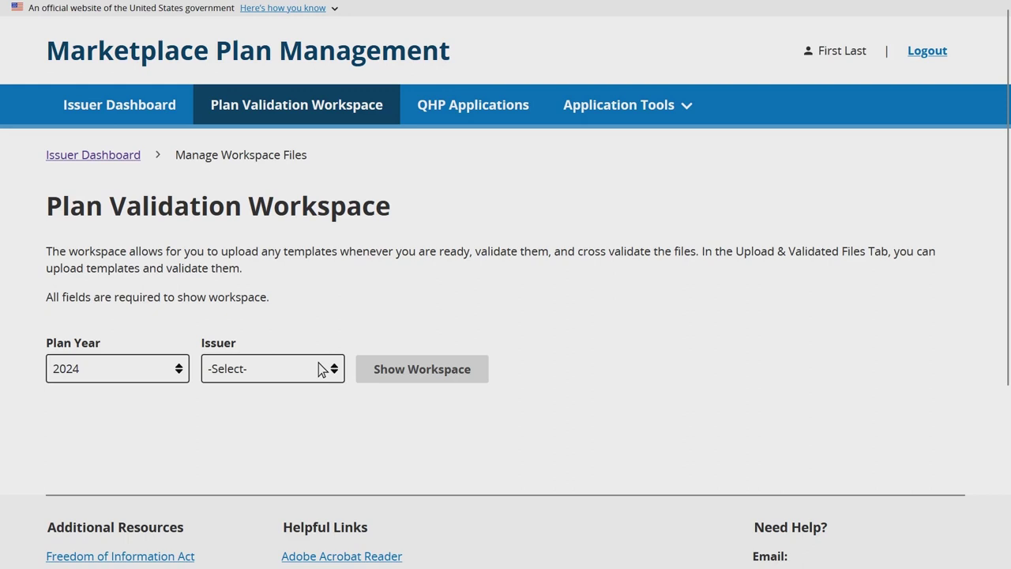
Step: Show the plan validation workspace for plan year 2024 and issuer 12345 - TX - Health Company
left_click(320, 370)
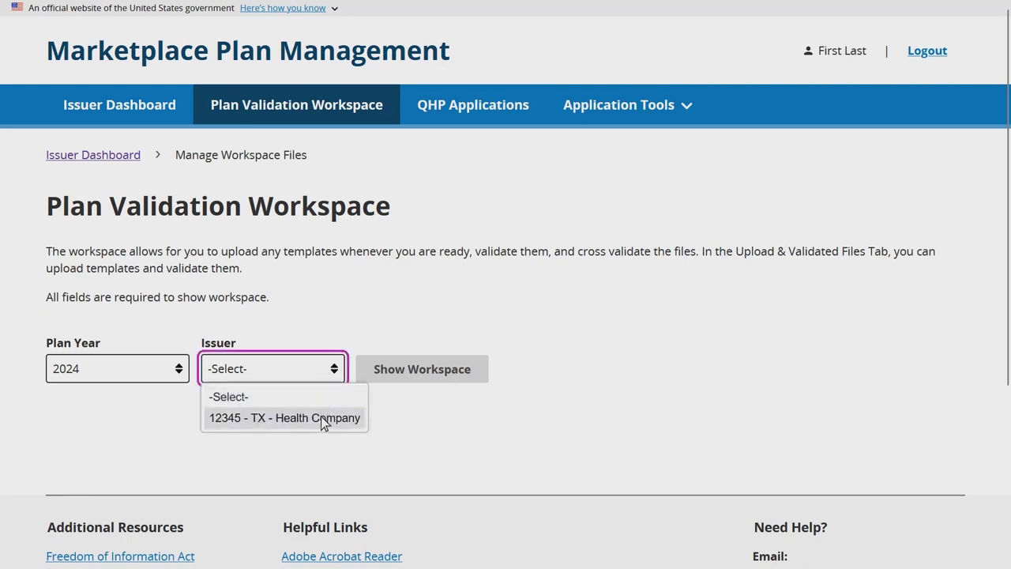
left_click(323, 419)
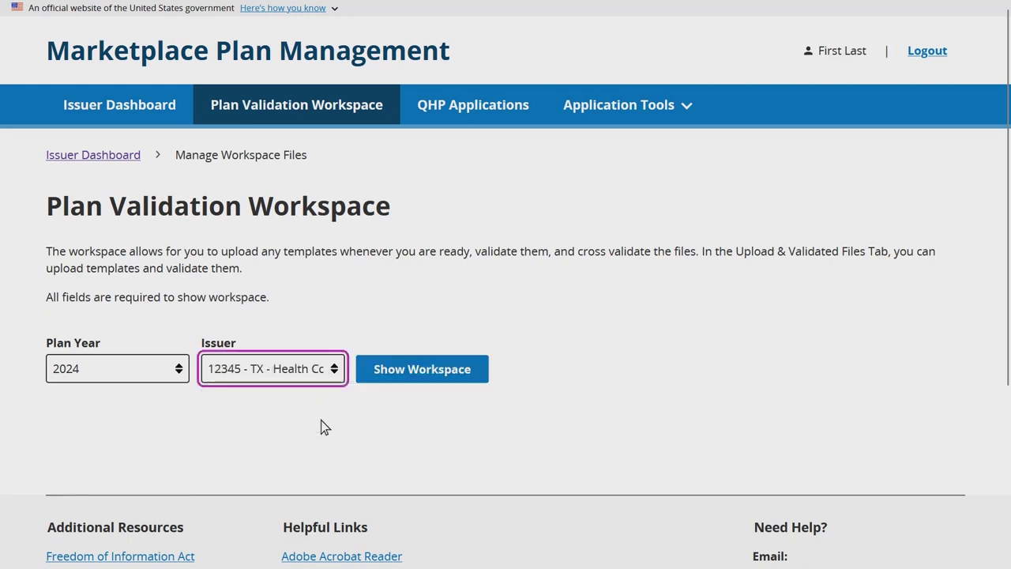
left_click(410, 383)
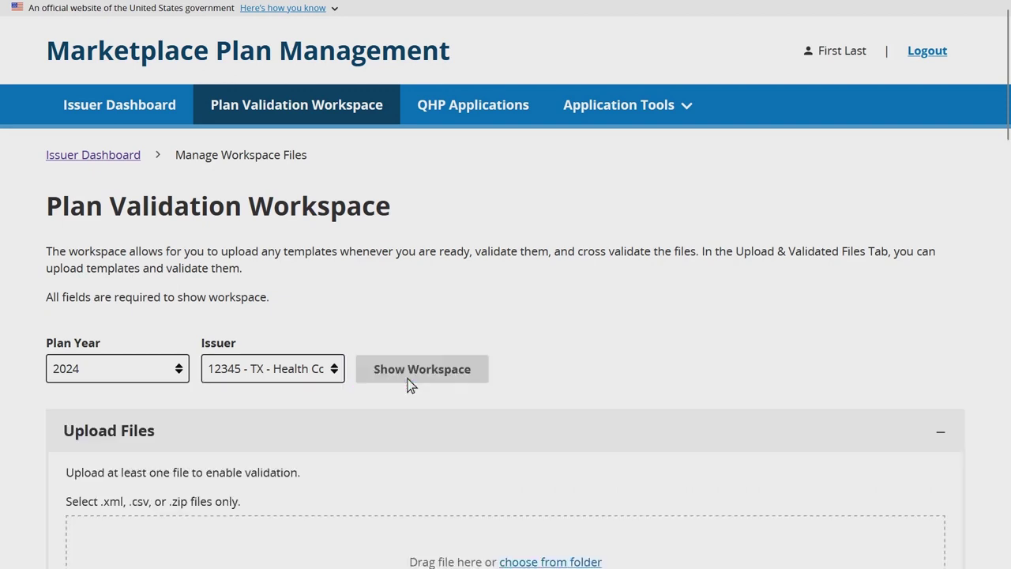
Step: Upload 12345 TX PlansBenefits Individual QHP 2.xml from the Application Data 2 folder to the workspace
scroll(409, 384, "down", 2)
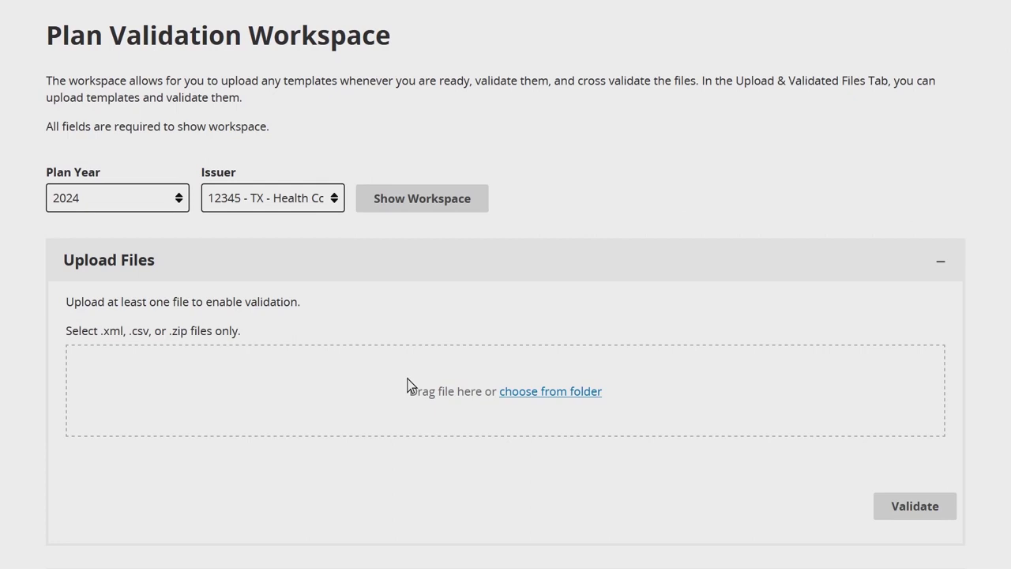
key("alt+Tab")
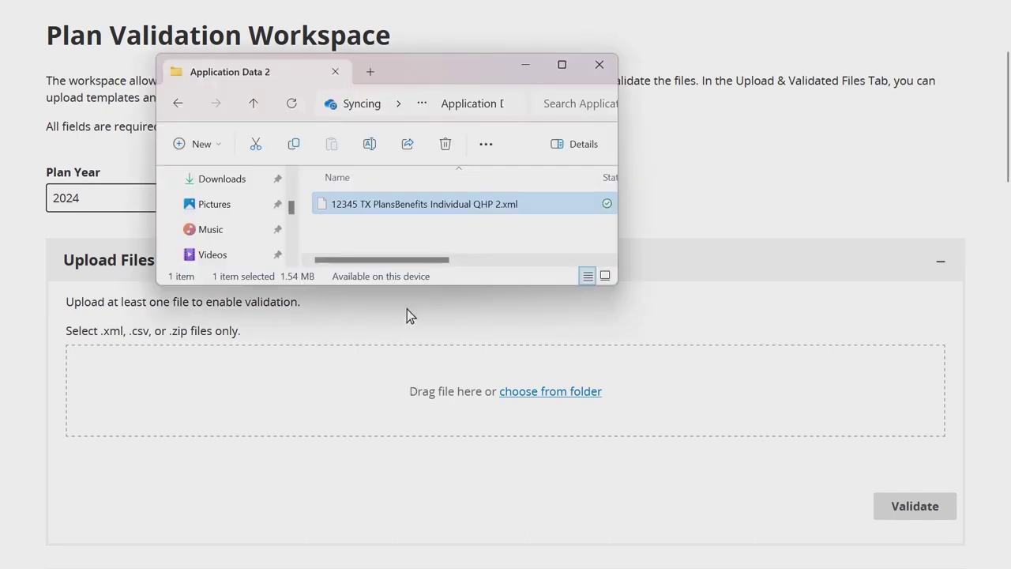
left_click_drag(416, 354, 417, 422)
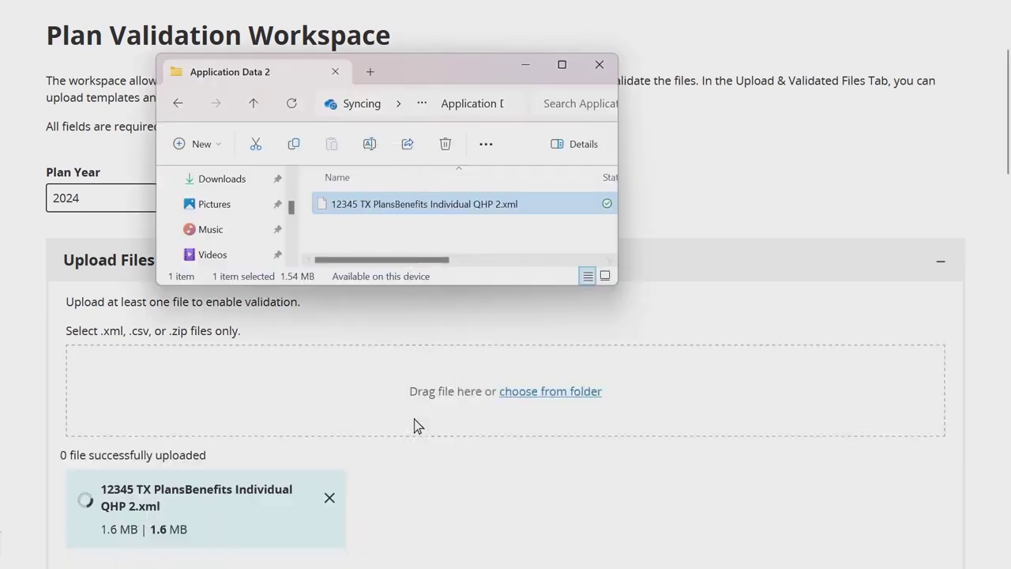
left_click(695, 303)
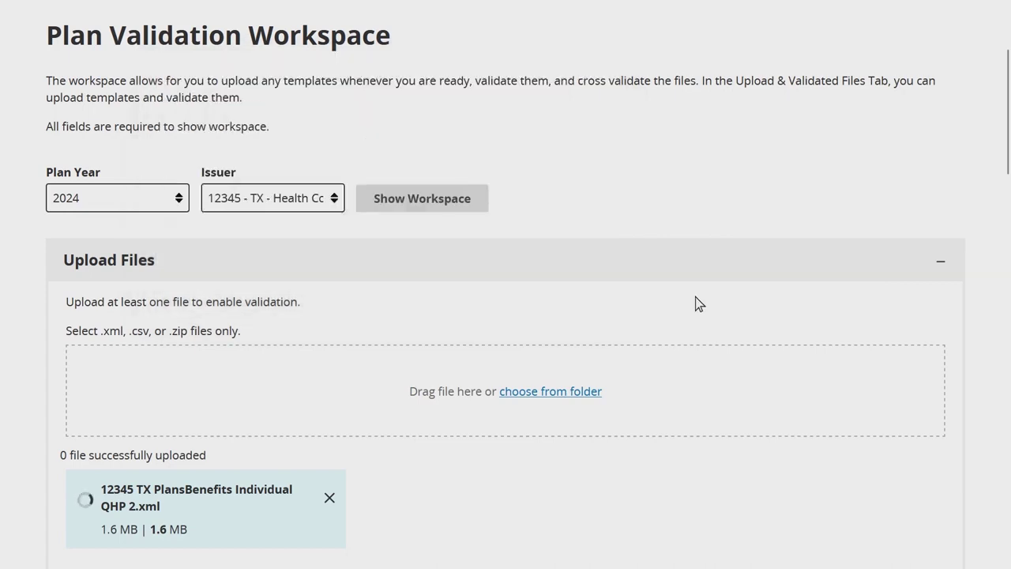
scroll(695, 303, "down", 2)
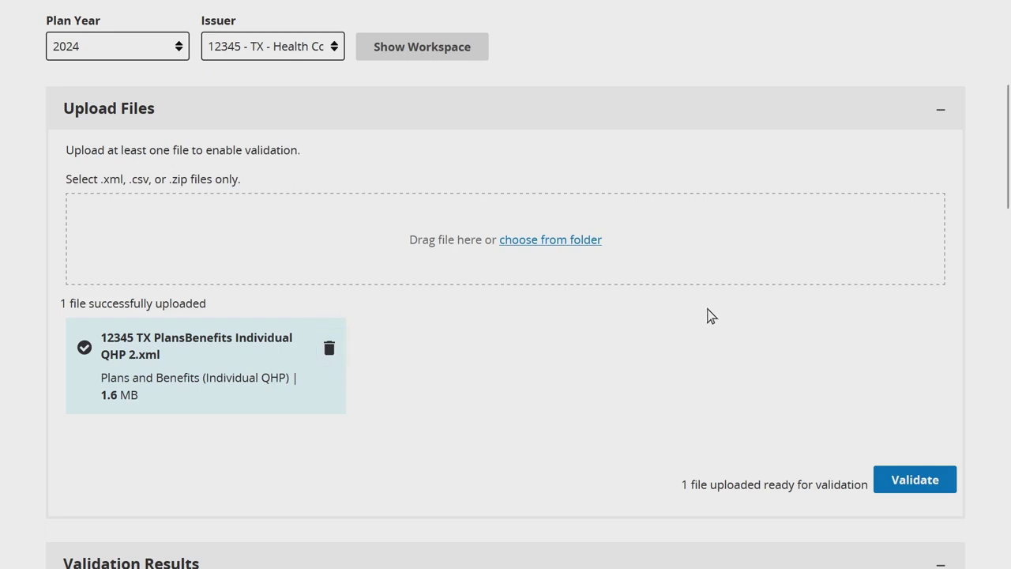
Step: Validate the uploaded template and open the validation results for the Plans and Benefits (Individual QHP) domain
left_click(909, 482)
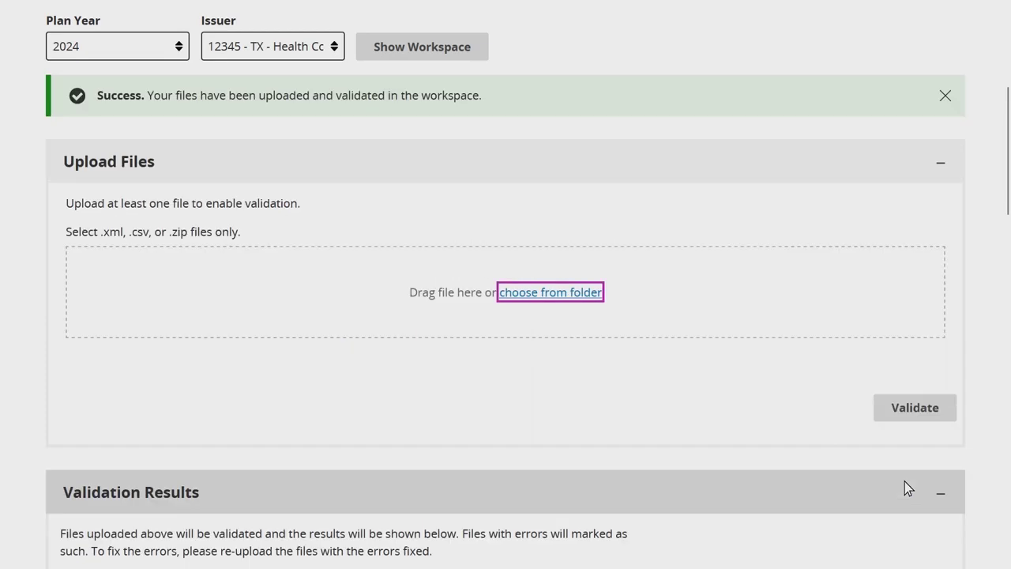
scroll(905, 481, "down", 3)
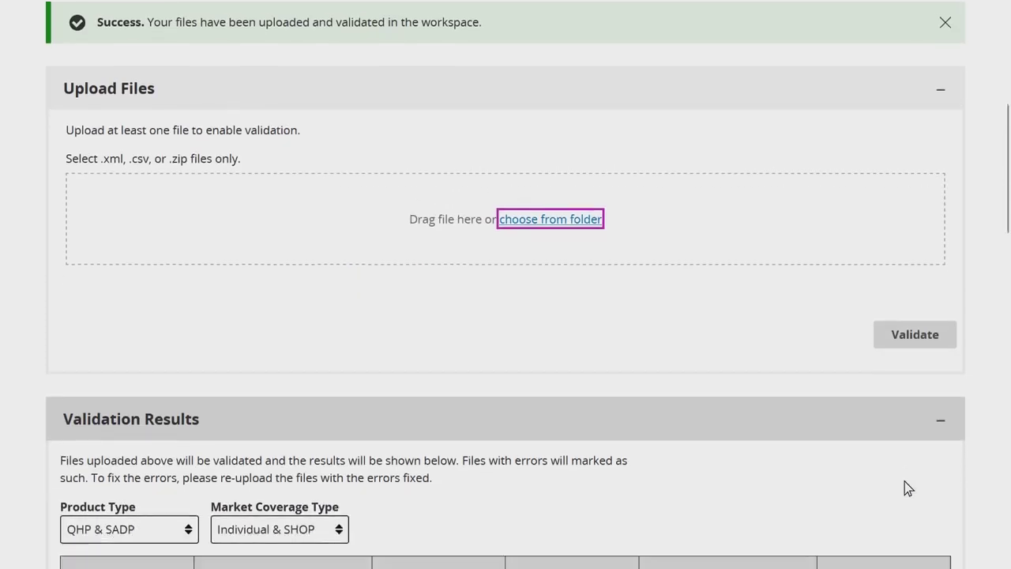
scroll(905, 482, "down", 3)
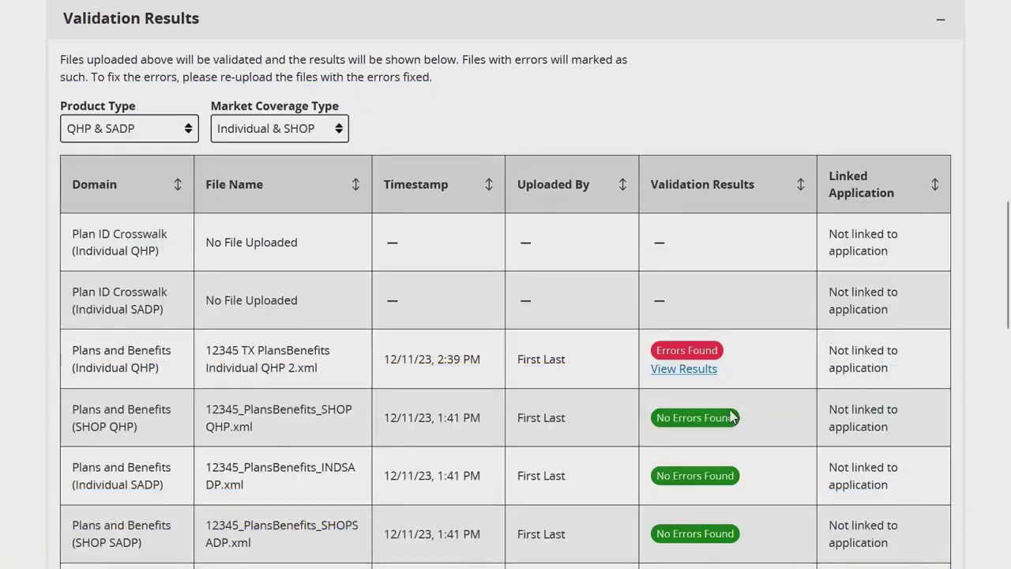
left_click(683, 369)
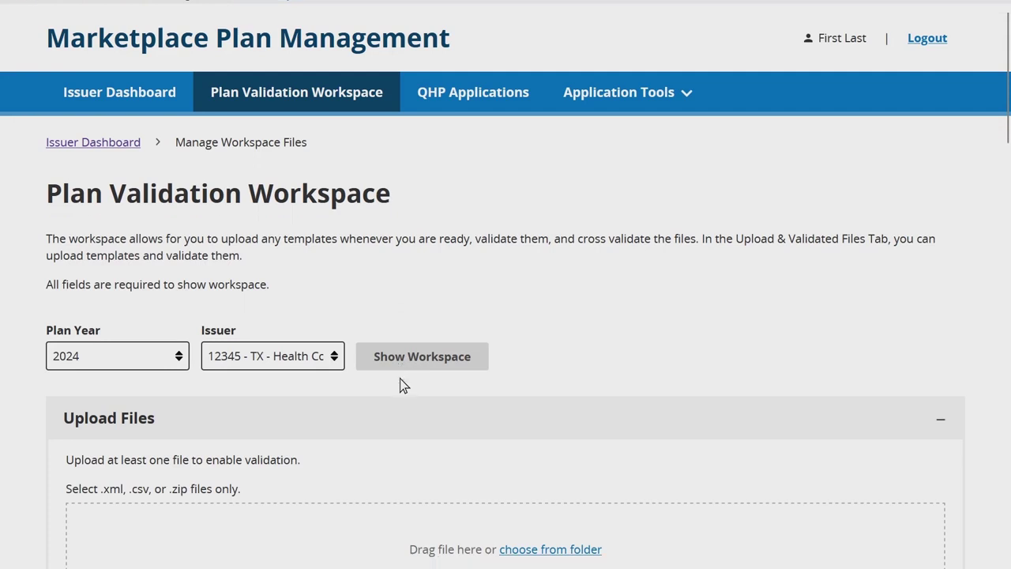
Step: Upload the replacement Plans and Benefits file 12345_PlansBenefits_INDQHP.xml from the file folder to the workspace
scroll(399, 385, "down", 2)
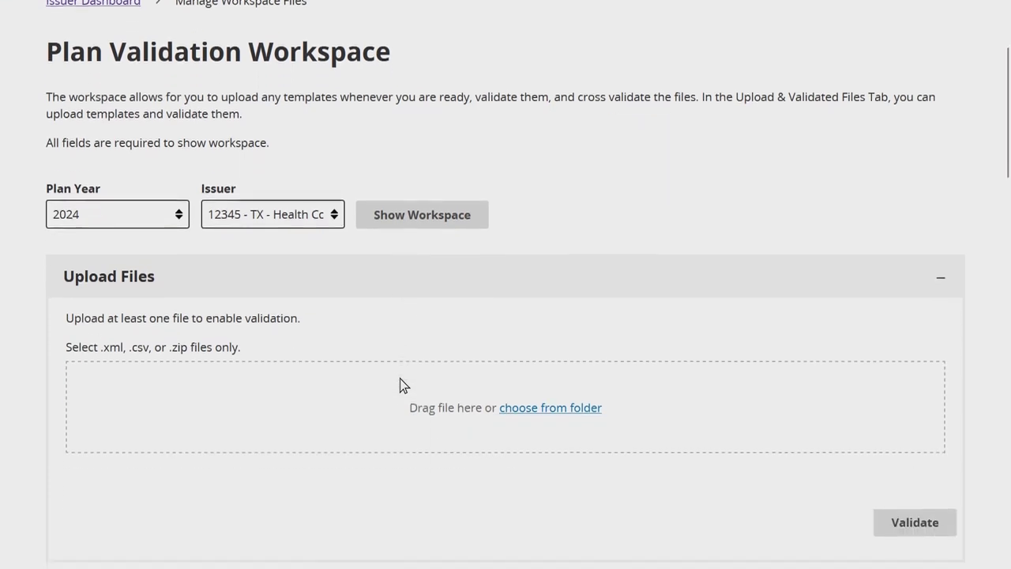
key("alt+Tab")
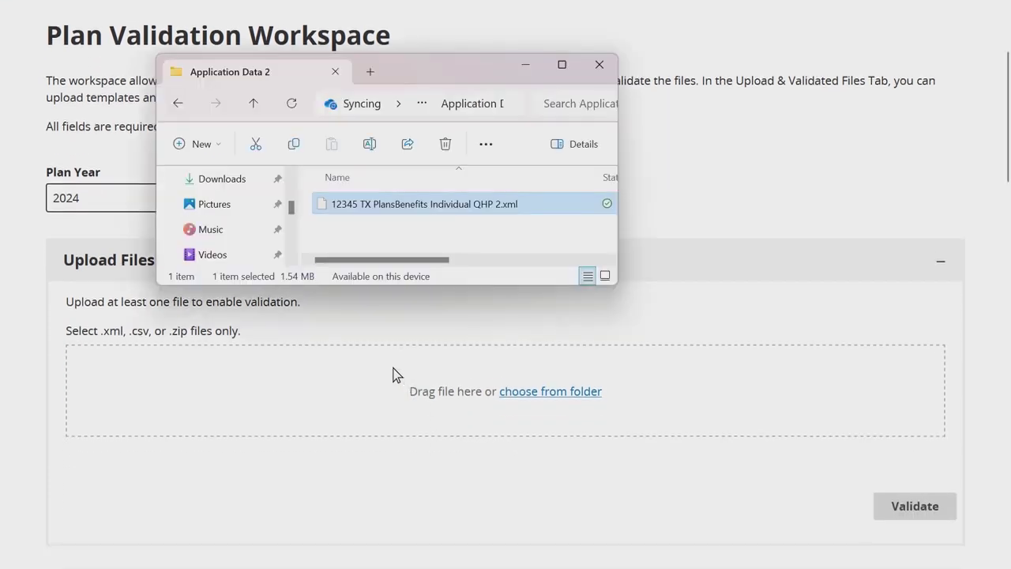
left_click(178, 103)
double_click(387, 204)
left_click_drag(395, 239, 435, 368)
left_click(591, 300)
scroll(689, 329, "down", 2)
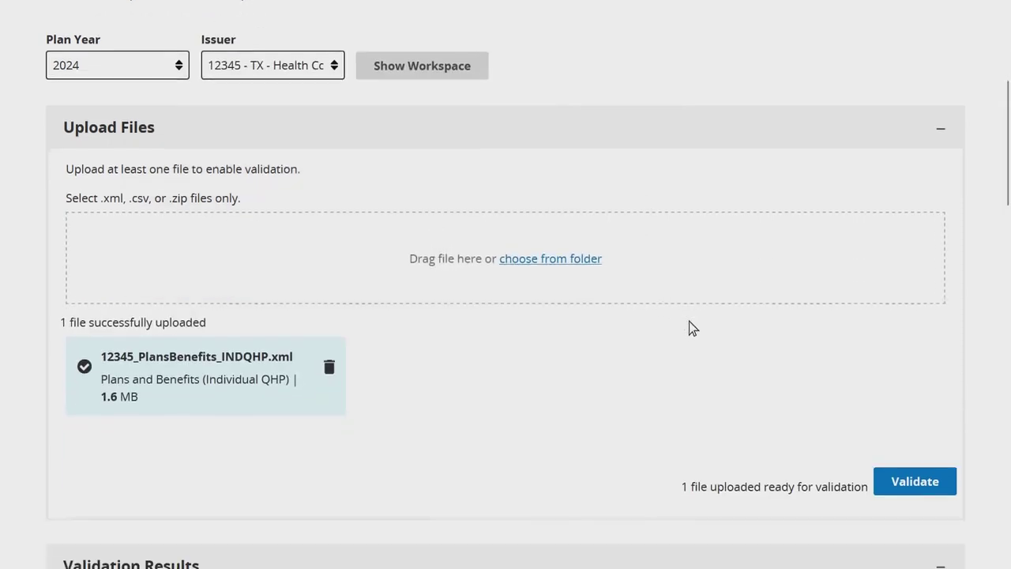
Step: Validate the replacement Individual QHP file and check its row in the validation results table
left_click(887, 482)
scroll(885, 486, "down", 5)
scroll(885, 491, "down", 1)
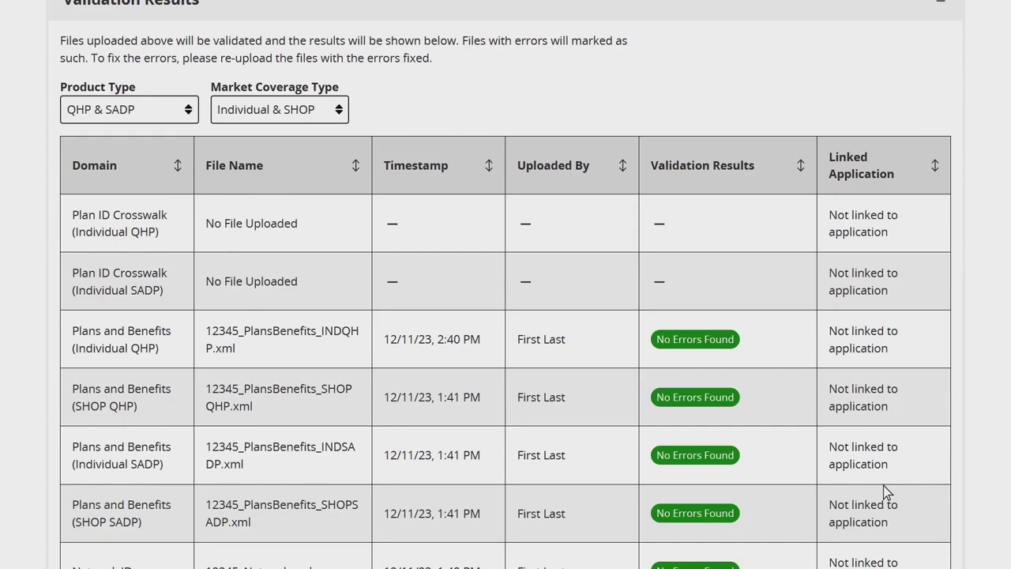
Step: Select issuer 12345 - TX - Health Company for plan year 2024 again and show its workspace
scroll(885, 492, "up", 10)
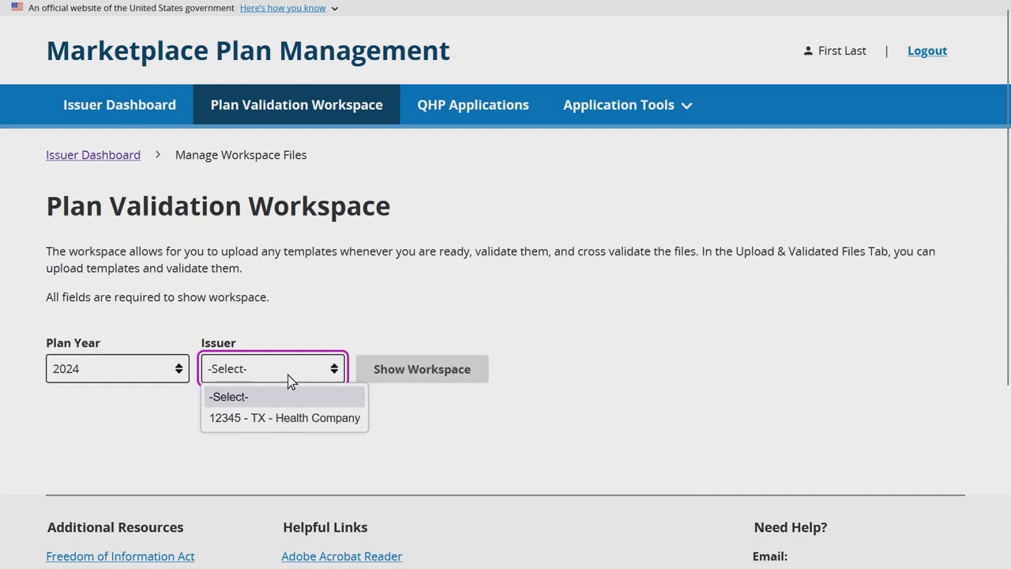
left_click(287, 425)
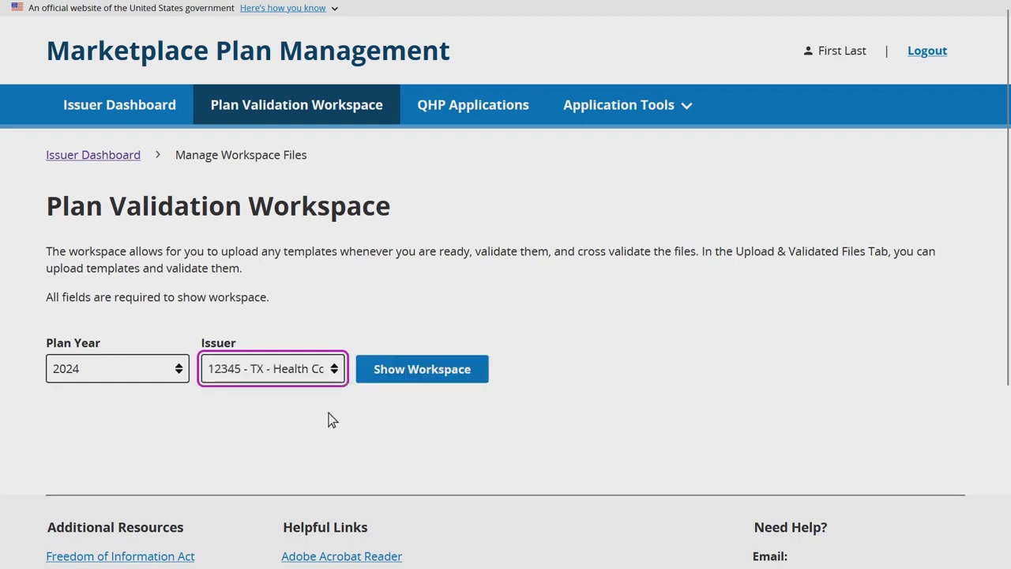
left_click(392, 378)
Step: Run cross validation on the validated templates and review the results in the Cross Validation Checks table
scroll(393, 385, "down", 5)
scroll(393, 384, "down", 12)
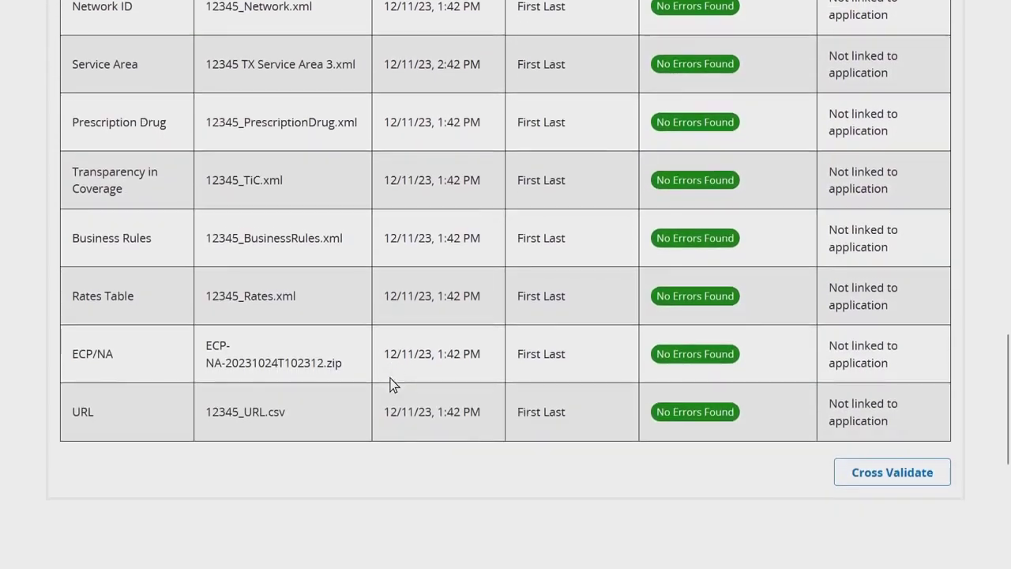
scroll(391, 384, "down", 1)
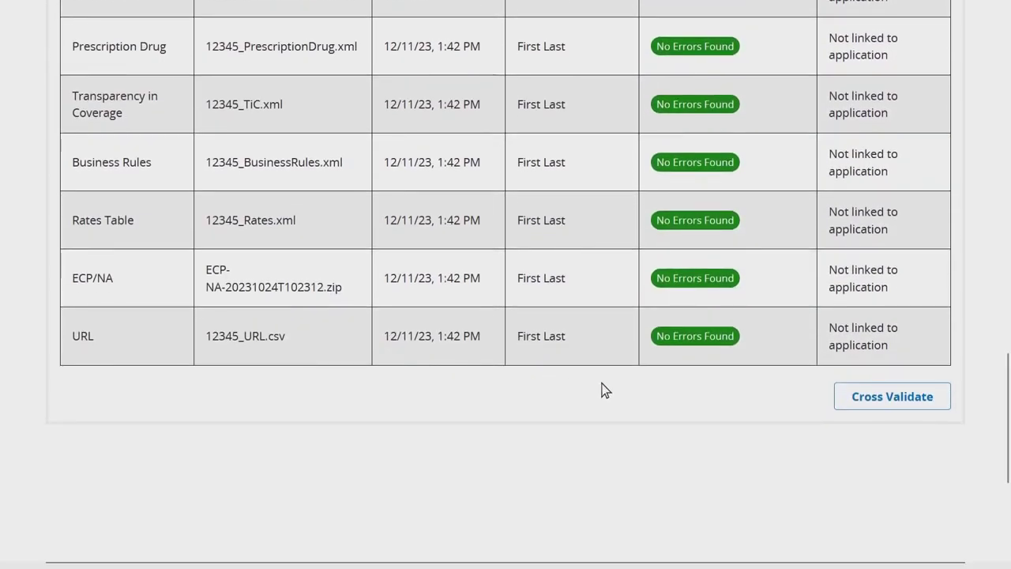
left_click(845, 408)
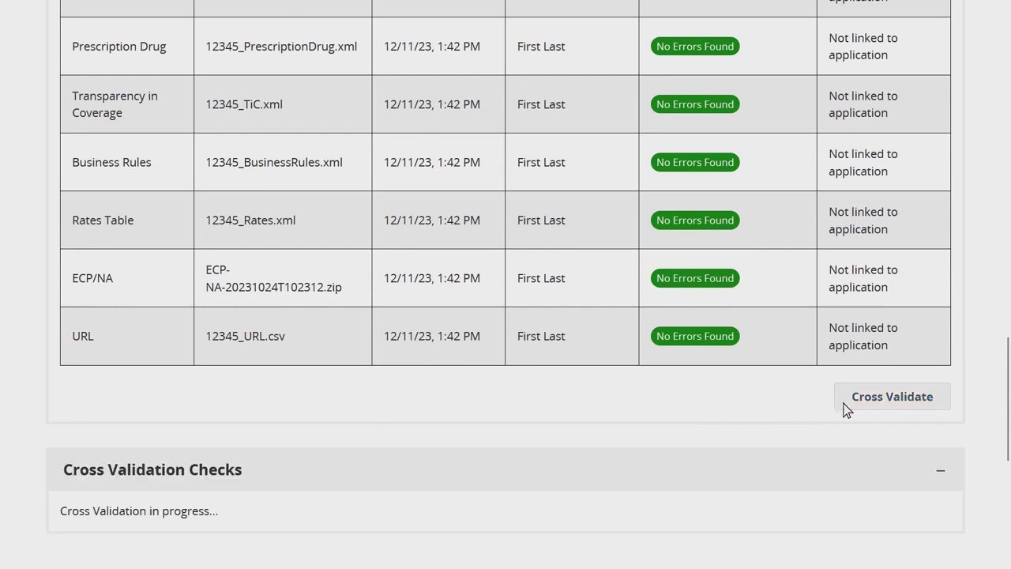
scroll(846, 408, "down", 3)
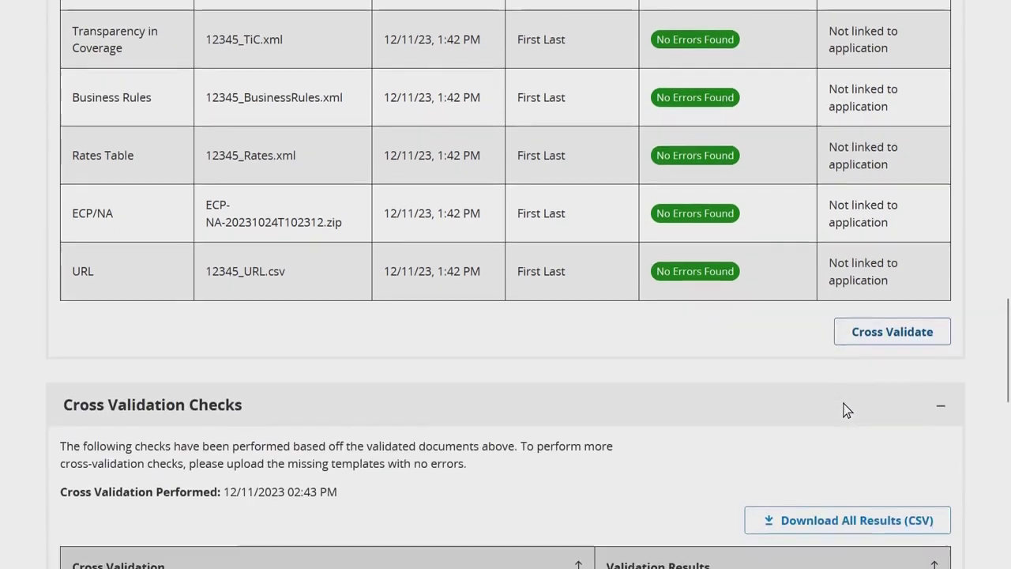
scroll(845, 409, "down", 3)
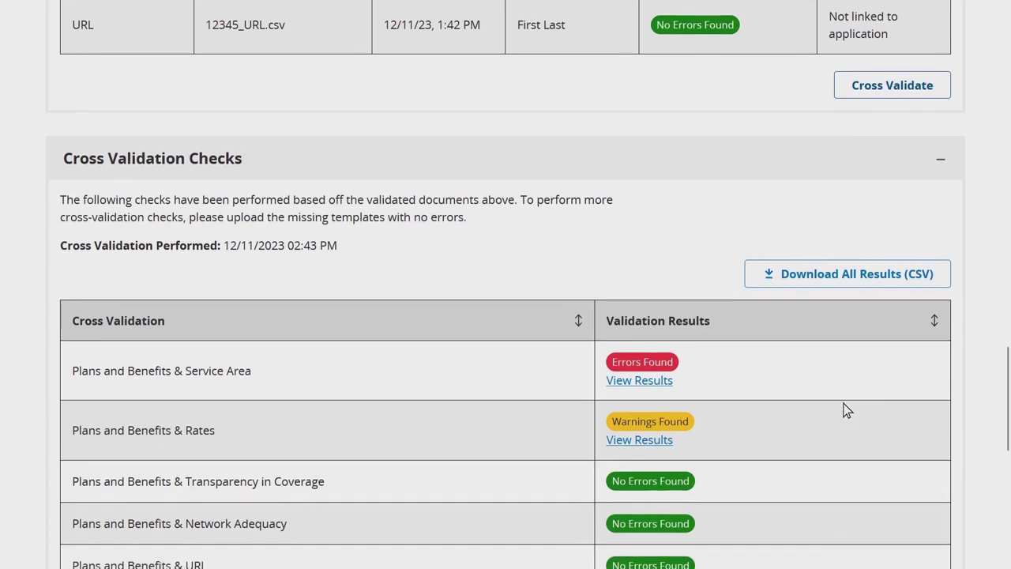
scroll(846, 409, "down", 1)
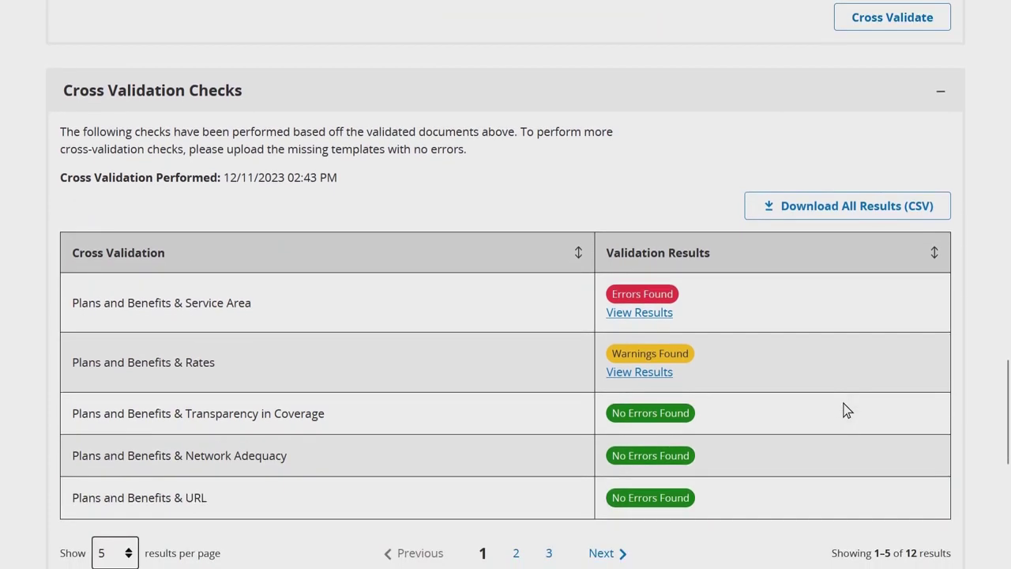
scroll(845, 409, "down", 1)
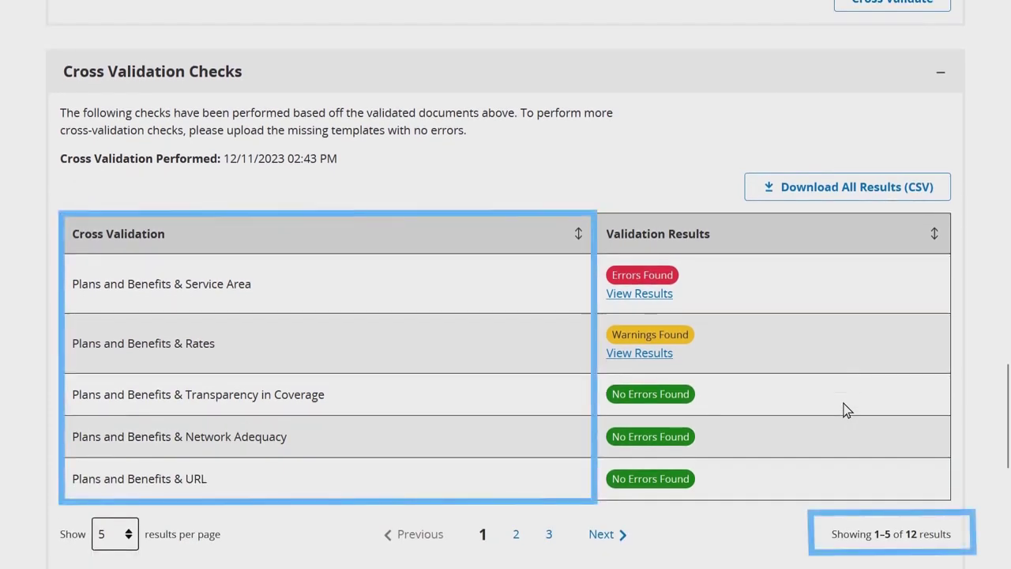